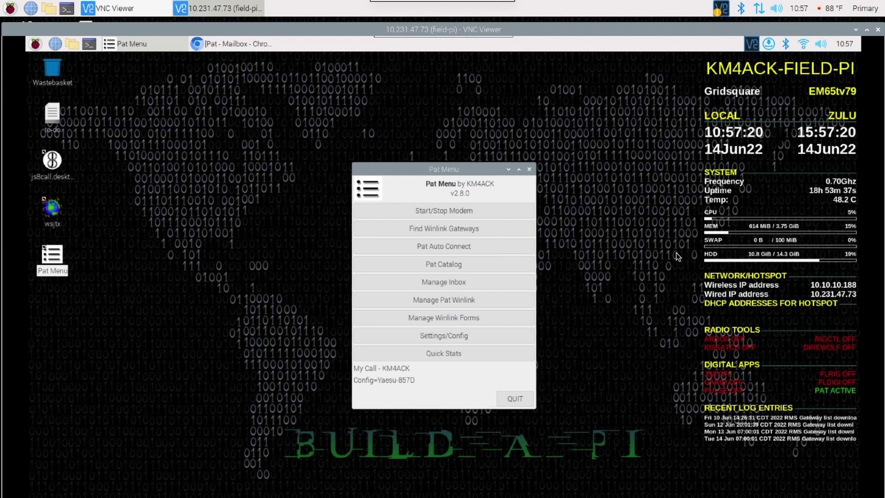
Step: Post a Post Position report with the comment 'ACK FD CHALLENGE' from Pat Catalog's Position Reports
{"action": "left_click", "coordinate": [445, 264]}
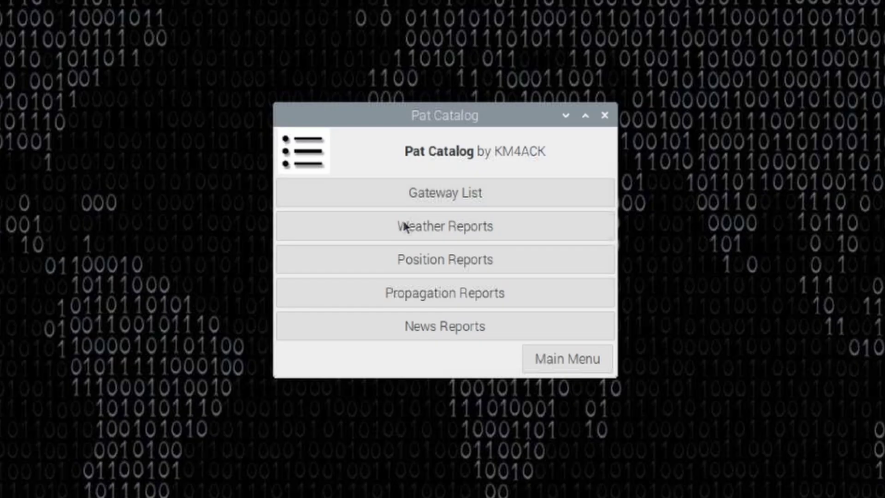
{"action": "left_click", "coordinate": [434, 258]}
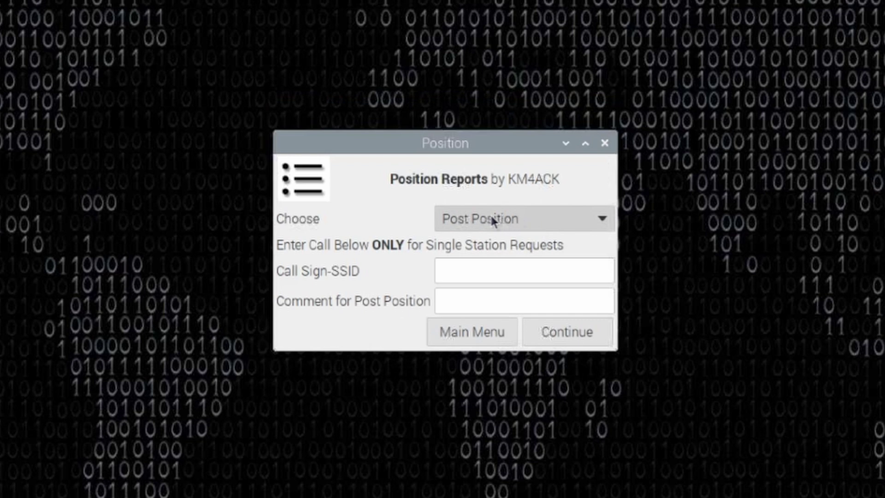
{"action": "left_click", "coordinate": [480, 302]}
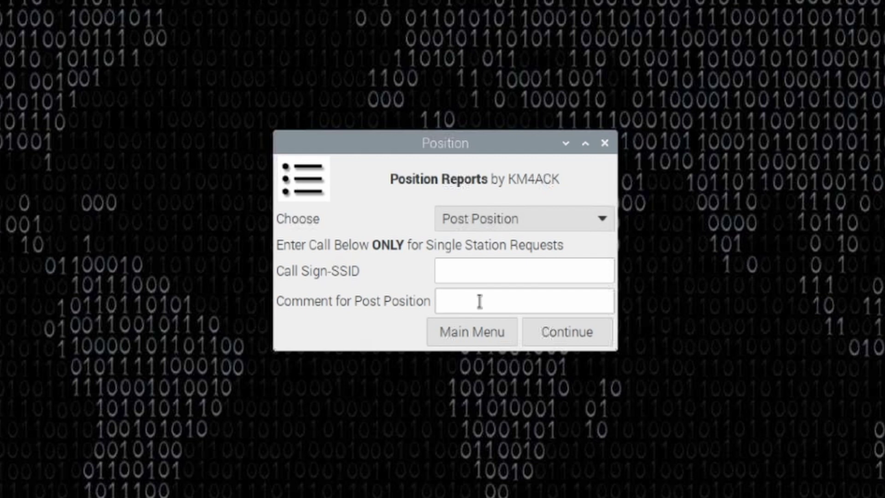
{"action": "type", "text": "ACK FD CHALLENGE"}
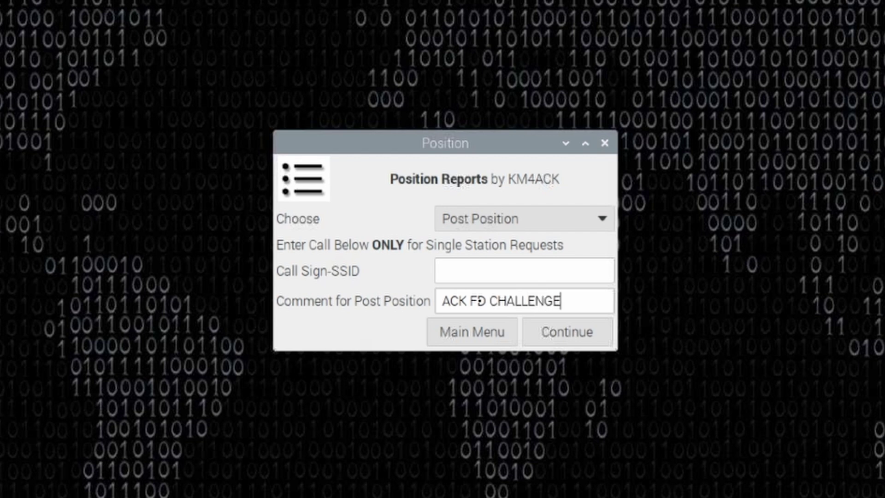
{"action": "left_click", "coordinate": [557, 334]}
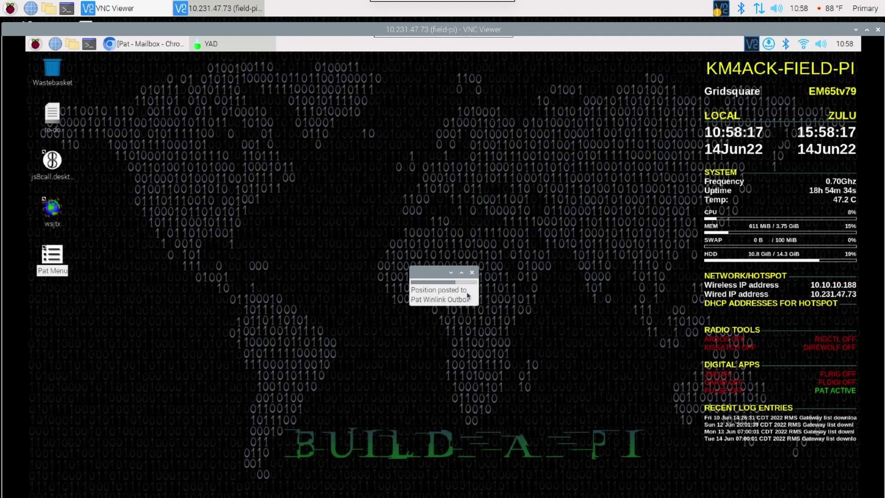
Step: Open the queued POSITION REPORT from the web mailbox Outbox and zoom the page in twice
{"action": "left_click", "coordinate": [142, 45]}
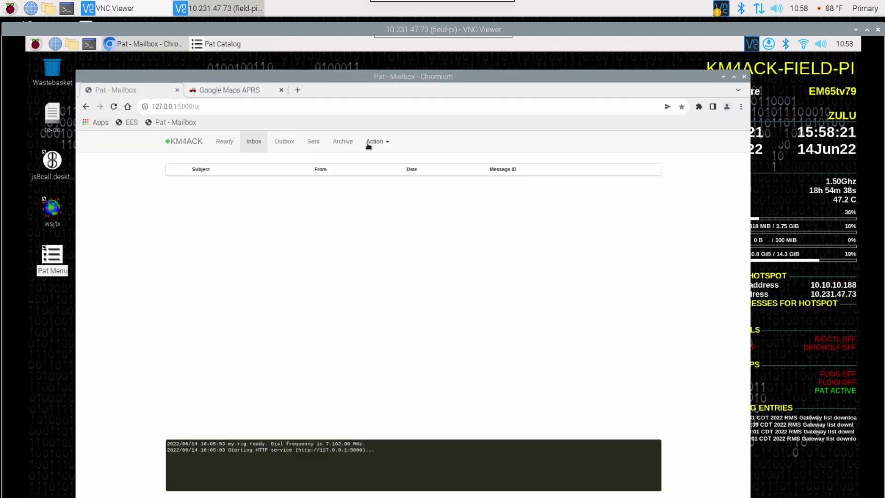
{"action": "left_click", "coordinate": [284, 144]}
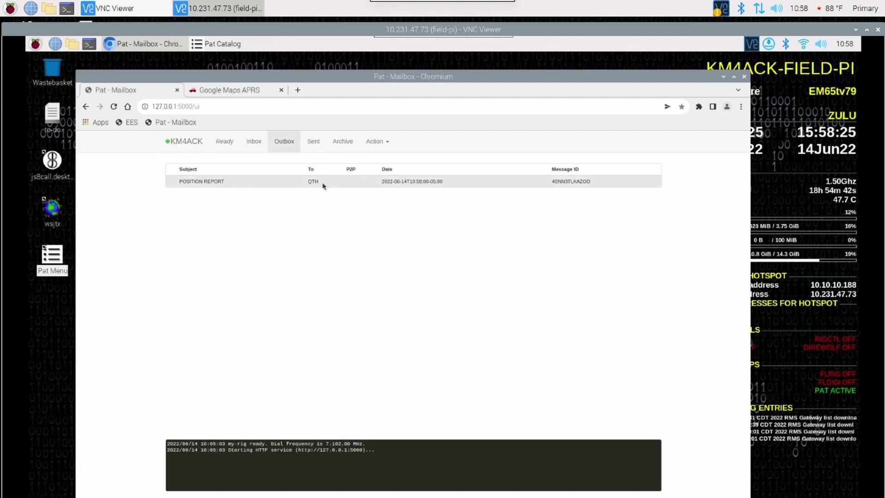
{"action": "left_click", "coordinate": [402, 183]}
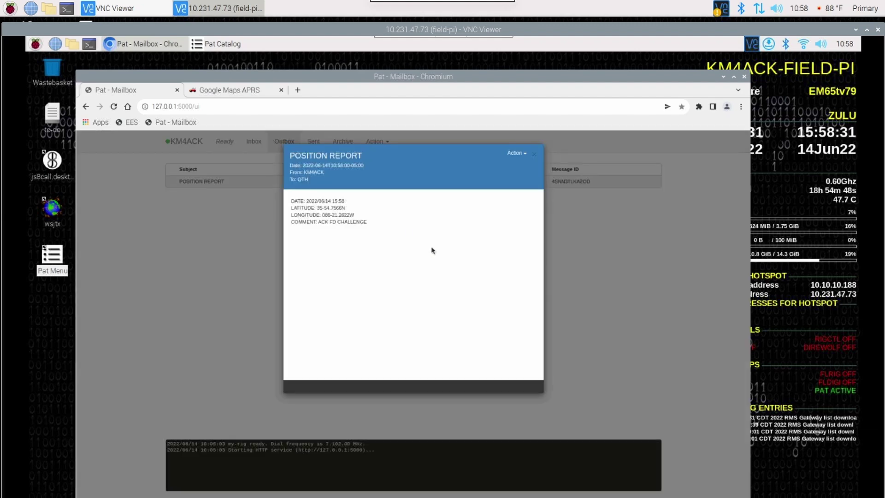
{"action": "key", "text": "ctrl+plus"}
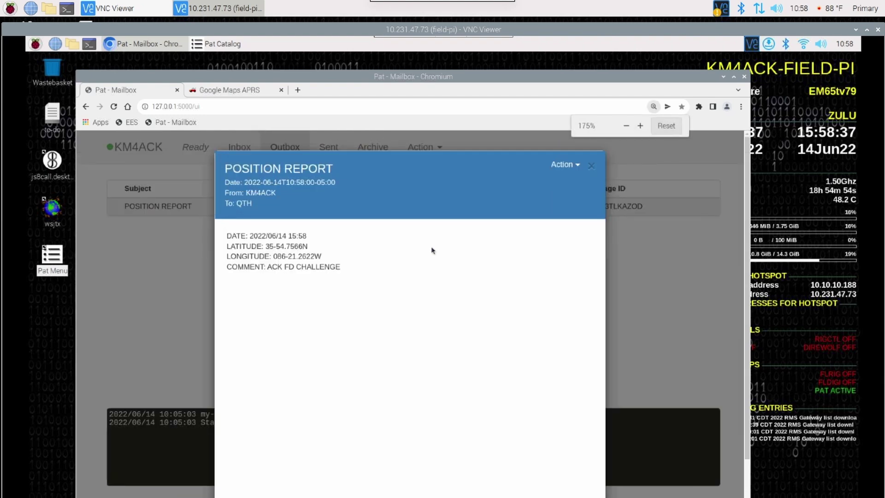
{"action": "key", "text": "ctrl+plus"}
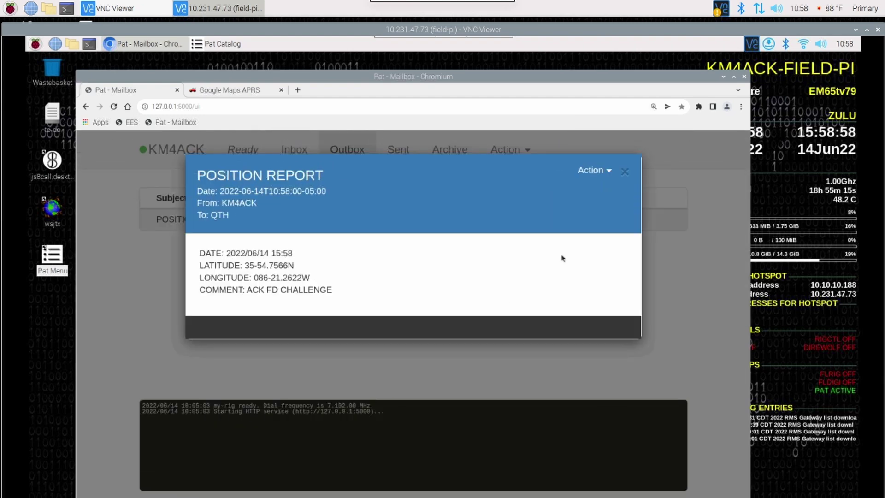
Step: Delete the ACK FD CHALLENGE position report so the Outbox is empty
{"action": "left_click", "coordinate": [592, 170]}
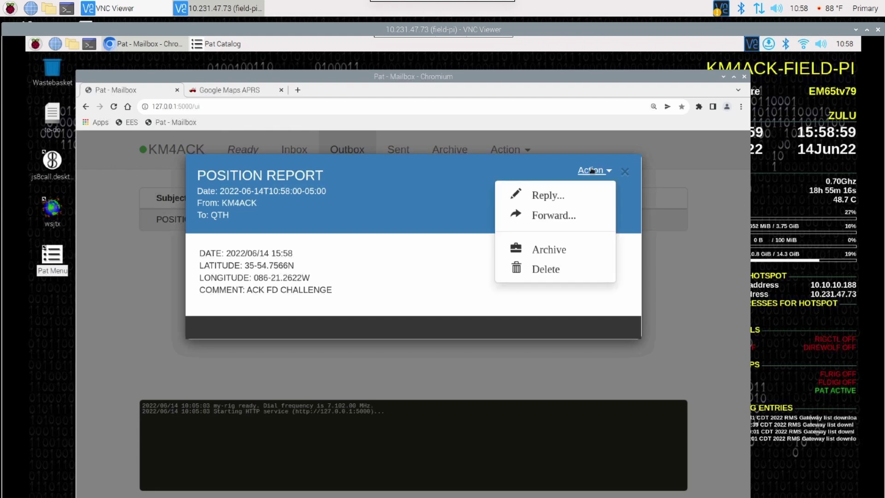
{"action": "left_click", "coordinate": [544, 268]}
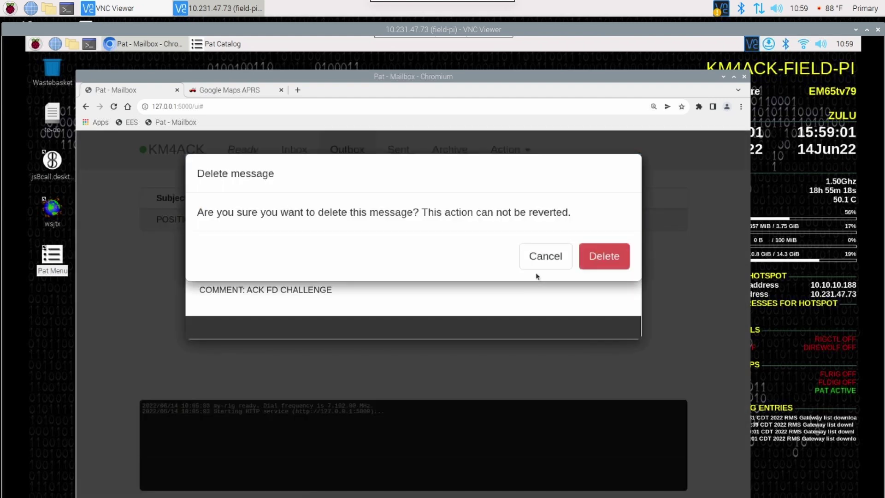
{"action": "left_click", "coordinate": [602, 257]}
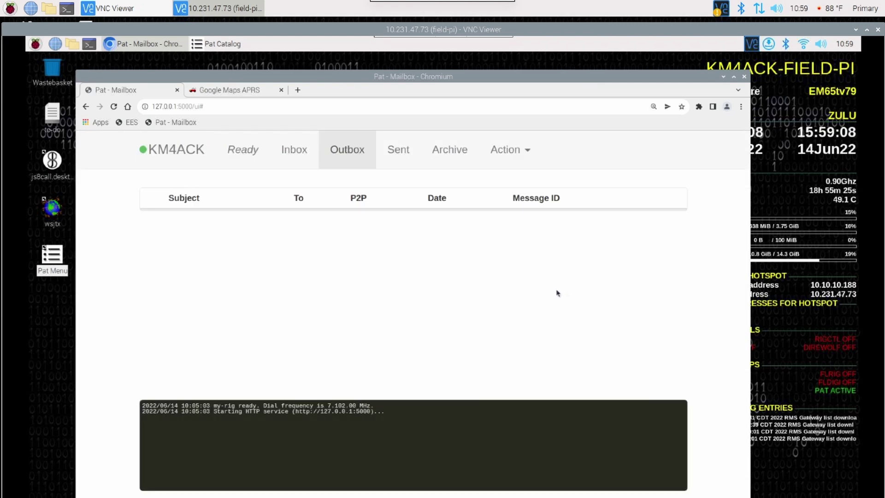
Step: Post a new position report with comment 'ACK FD CHALLENGE' to the Outbox via Action > Position
{"action": "left_click", "coordinate": [510, 154]}
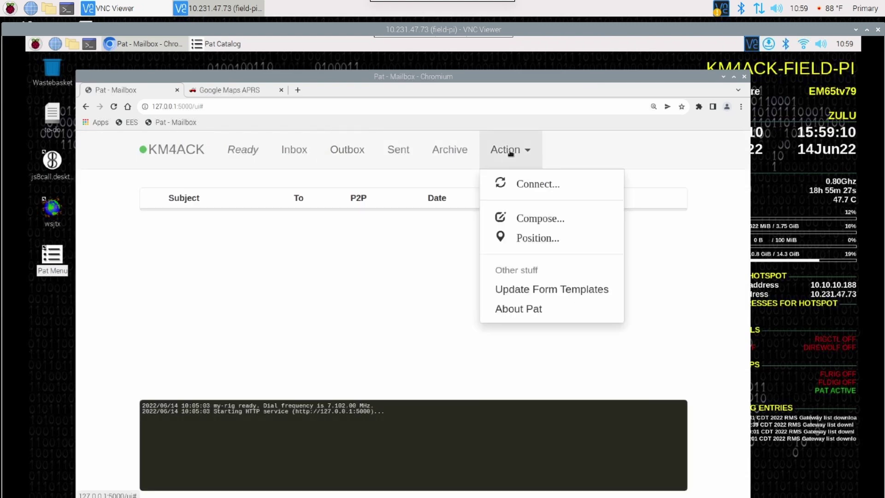
{"action": "left_click", "coordinate": [526, 242]}
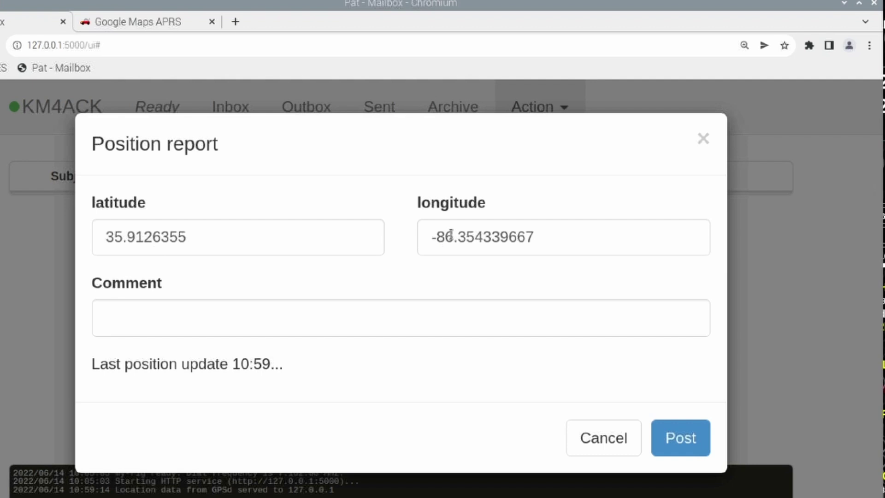
{"action": "left_click", "coordinate": [201, 322]}
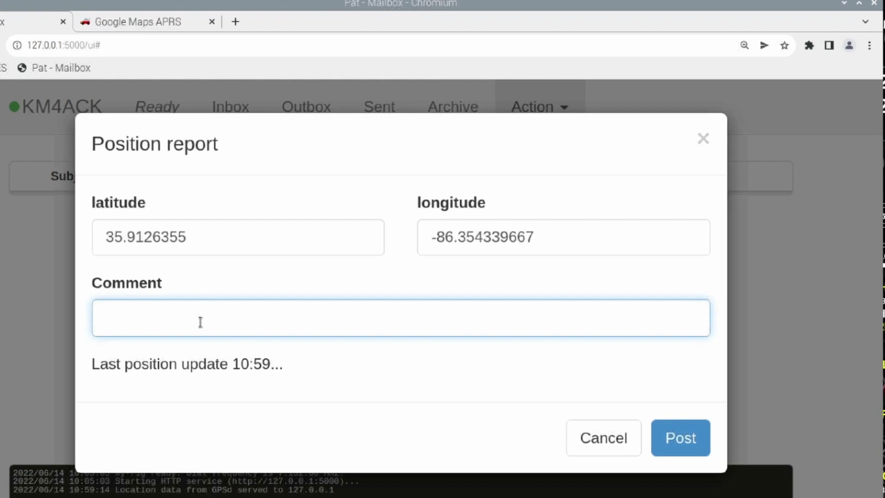
{"action": "type", "text": "ACK FD CHALLENGE"}
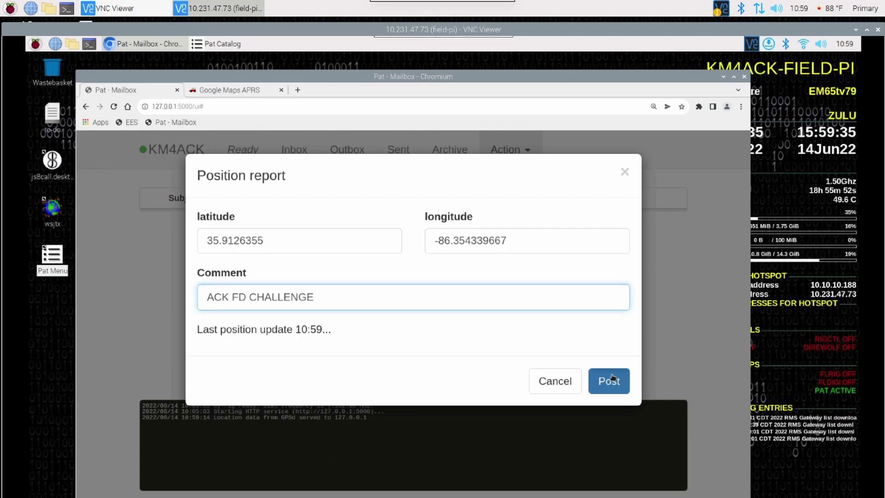
{"action": "left_click", "coordinate": [685, 436]}
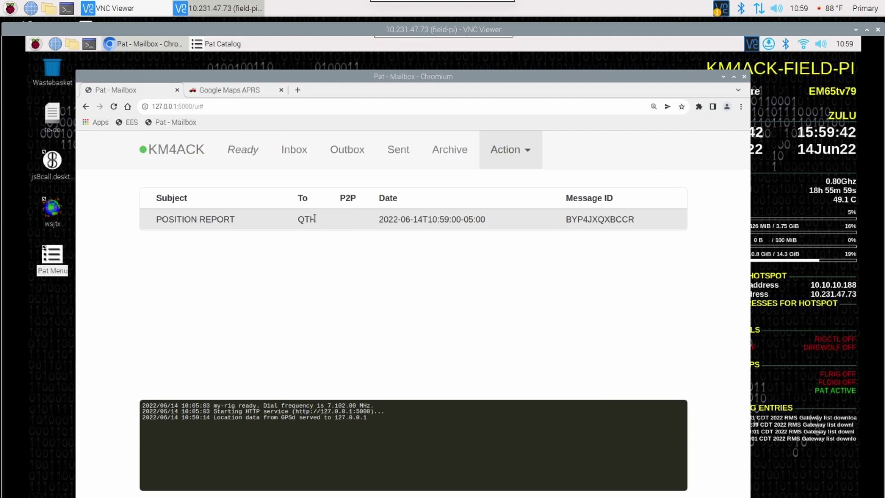
{"action": "left_click", "coordinate": [510, 148]}
{"action": "left_click", "coordinate": [518, 182]}
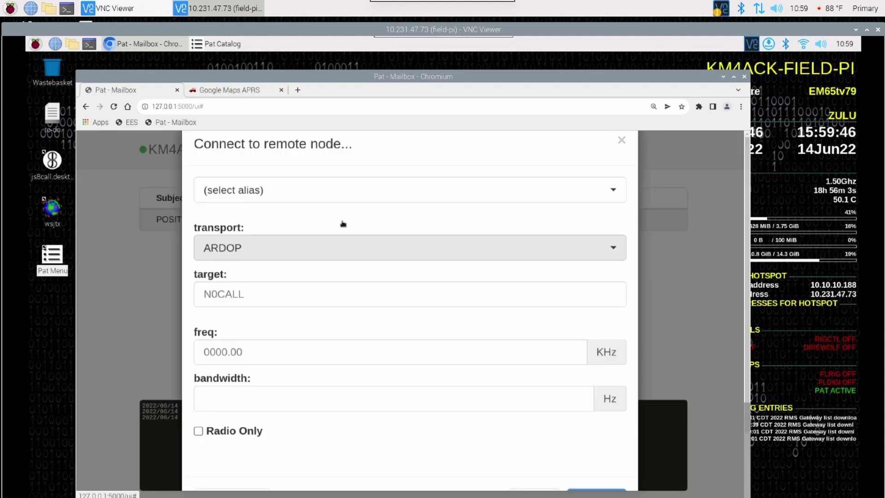
Step: Send the queued report over the telnet alias, then view it on the APRS map tab
{"action": "left_click", "coordinate": [310, 223]}
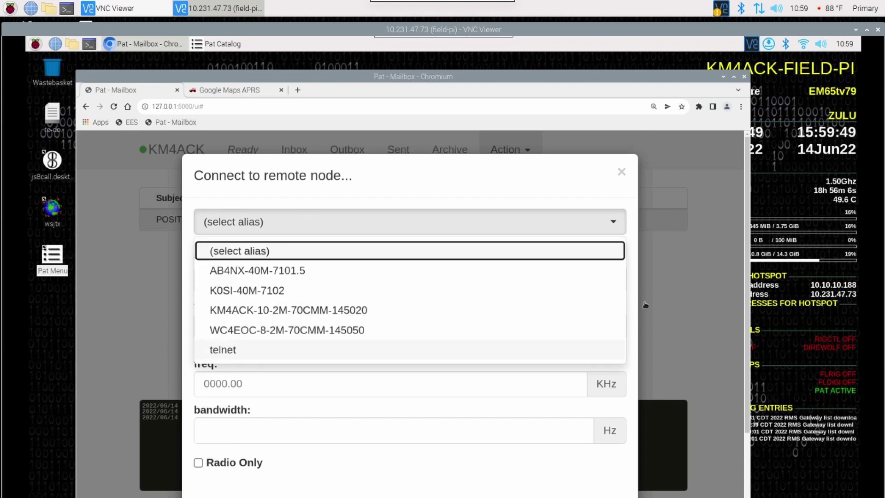
{"action": "key", "text": "Return"}
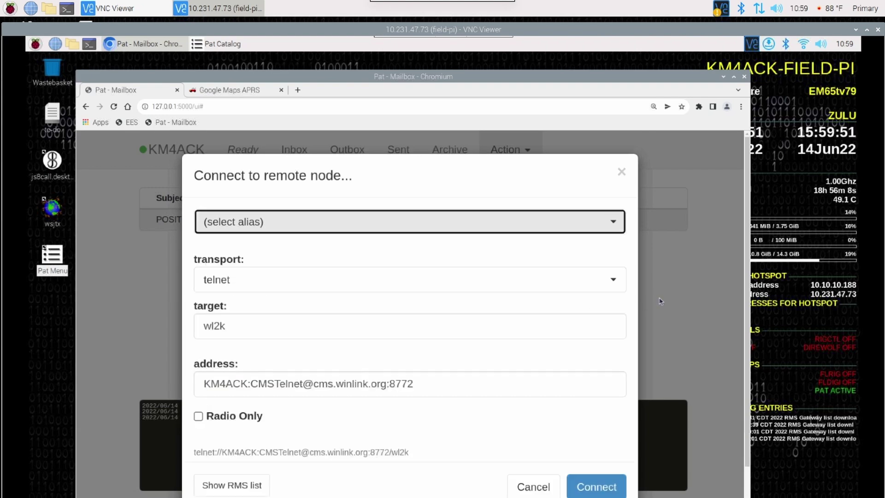
{"action": "left_click", "coordinate": [586, 485]}
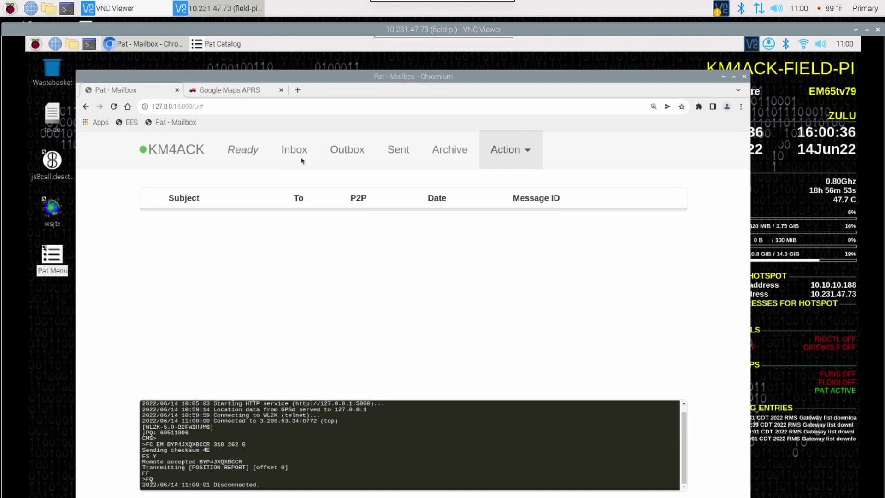
{"action": "left_click", "coordinate": [232, 92]}
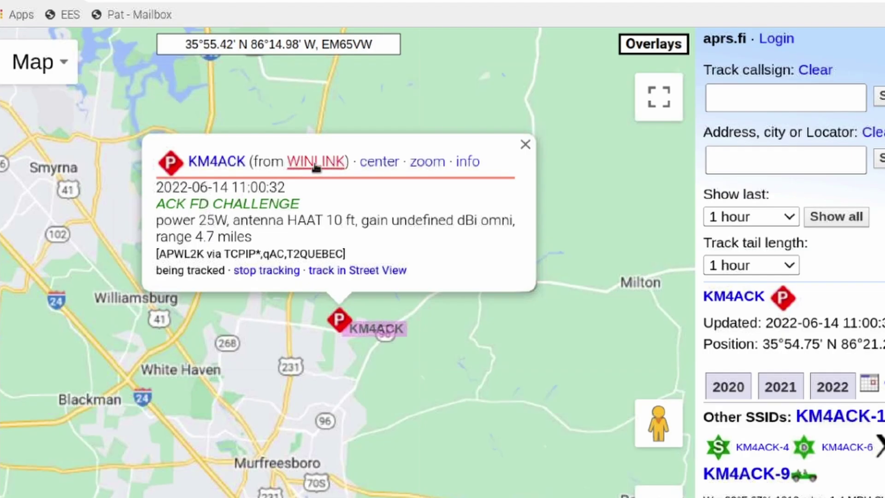
Step: Check the ACK FD CHALLENGE comment on the aprs.fi map, then close Chromium and reopen Position Reports
{"action": "left_click_drag", "start_coordinate": [303, 206], "coordinate": [156, 207]}
{"action": "left_click", "coordinate": [311, 208]}
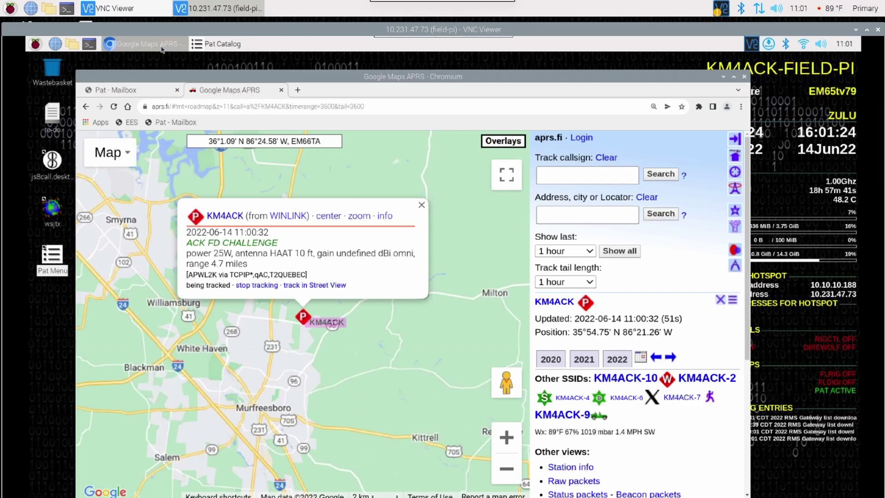
{"action": "left_click", "coordinate": [721, 83]}
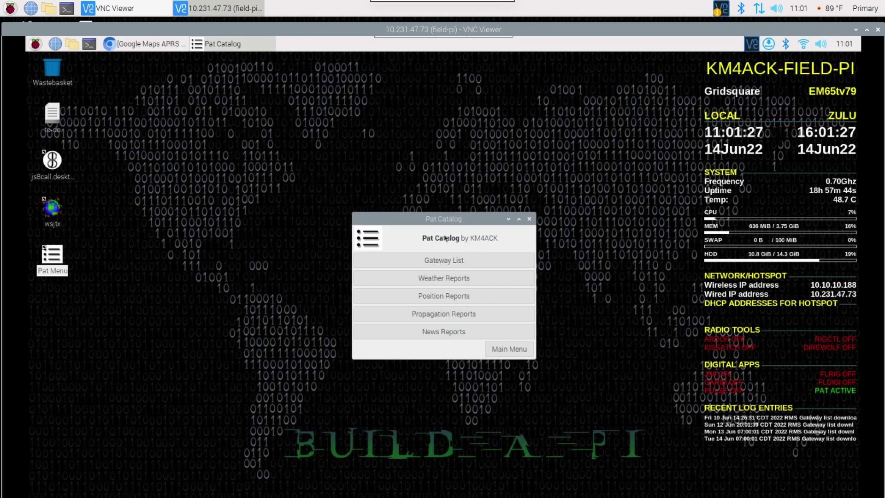
{"action": "left_click", "coordinate": [435, 296]}
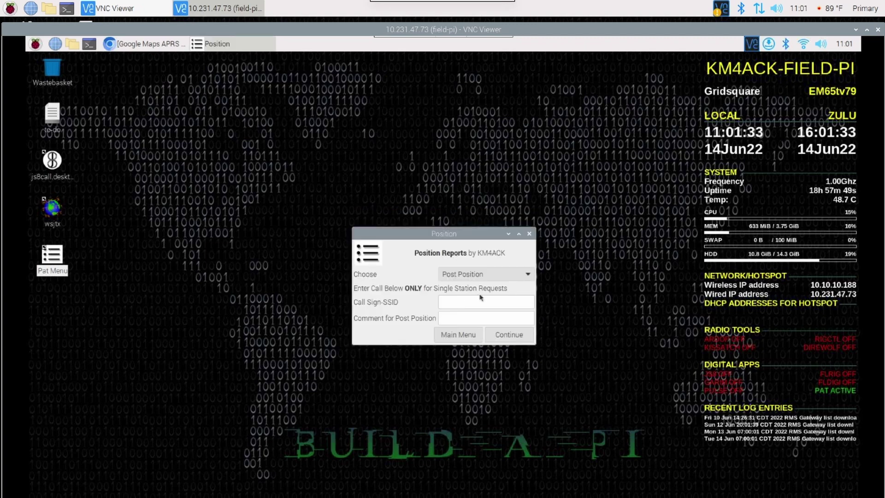
Step: Post an All Nearby Stations request from Position Reports and return to the Pat mailbox window
{"action": "left_click", "coordinate": [492, 275]}
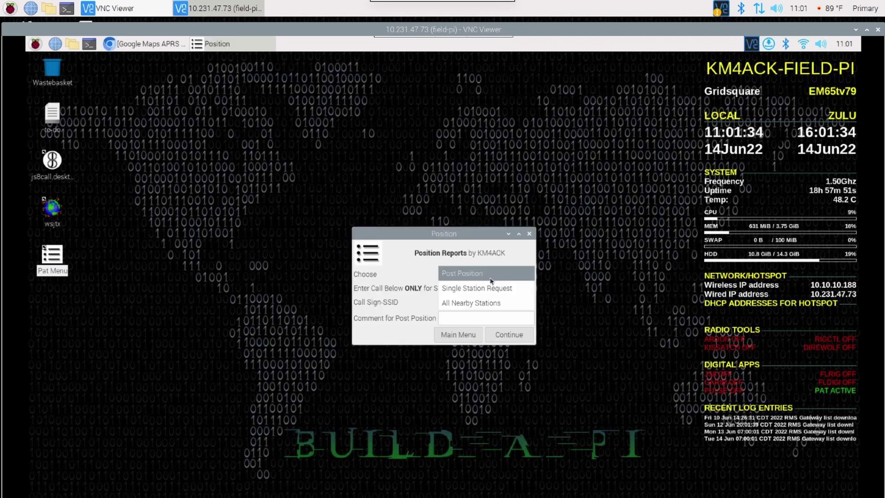
{"action": "left_click", "coordinate": [475, 304]}
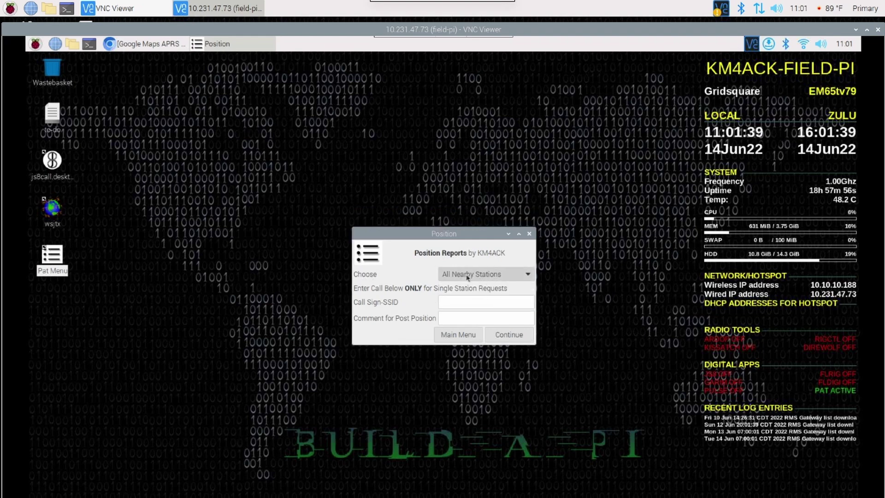
{"action": "left_click", "coordinate": [510, 336]}
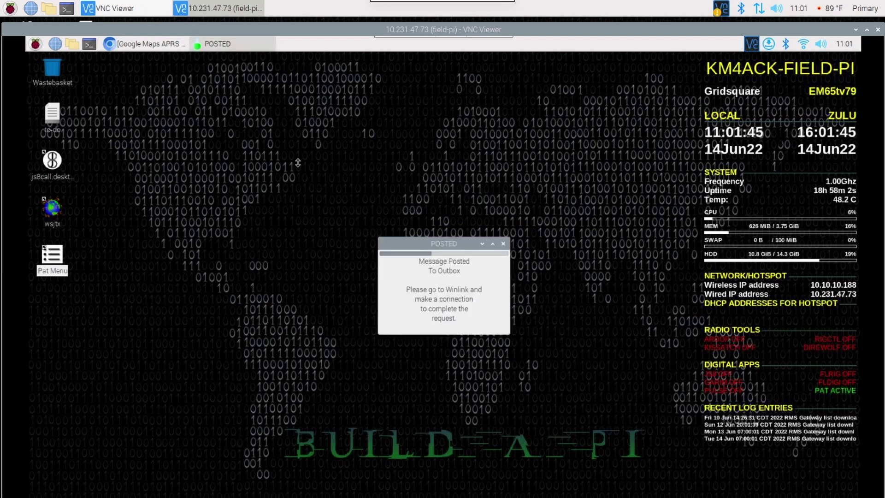
{"action": "left_click", "coordinate": [158, 48]}
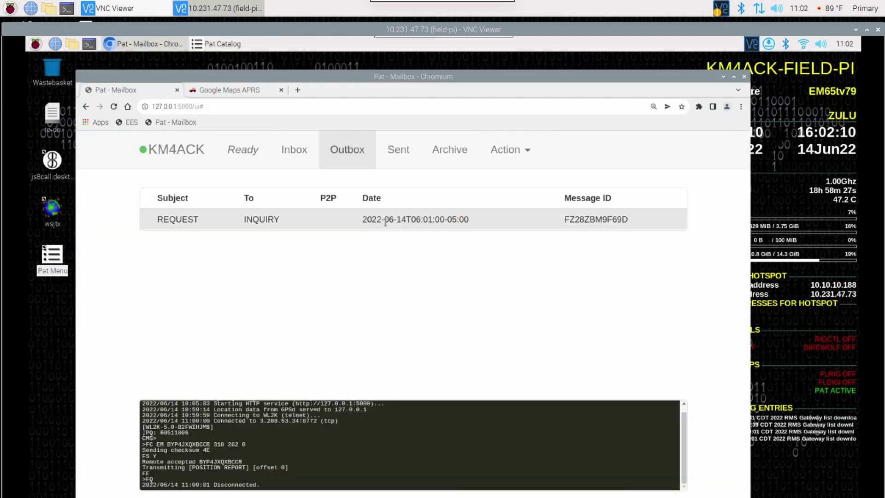
Step: Inspect the queued REQUEST to INQUIRY and its WL2K_NEARBY body in the Outbox
{"action": "left_click", "coordinate": [385, 221]}
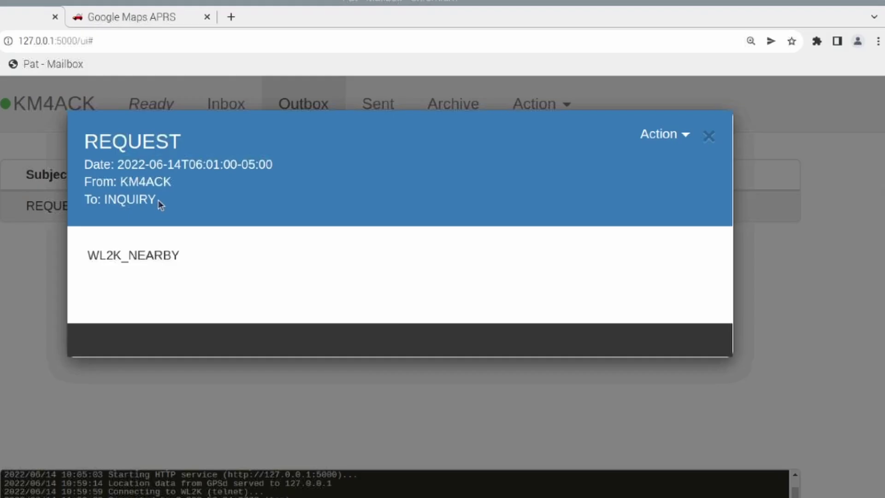
{"action": "left_click_drag", "start_coordinate": [159, 200], "coordinate": [97, 200]}
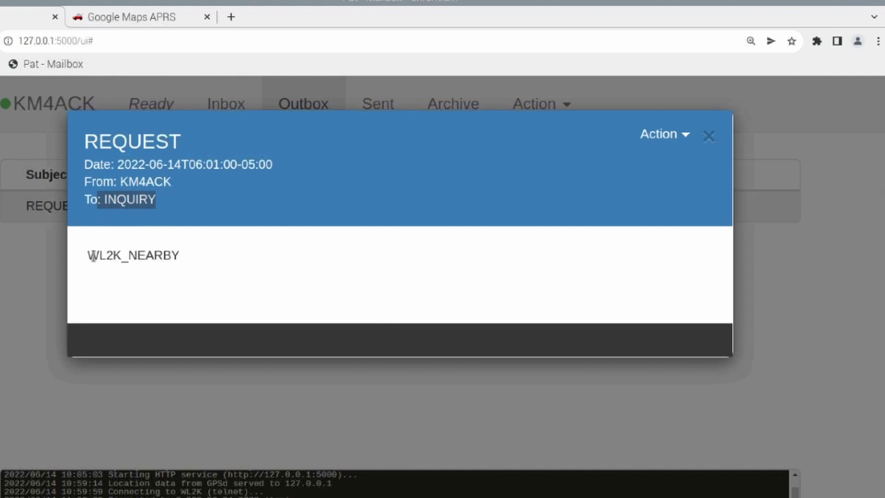
{"action": "left_click_drag", "start_coordinate": [88, 257], "coordinate": [184, 262]}
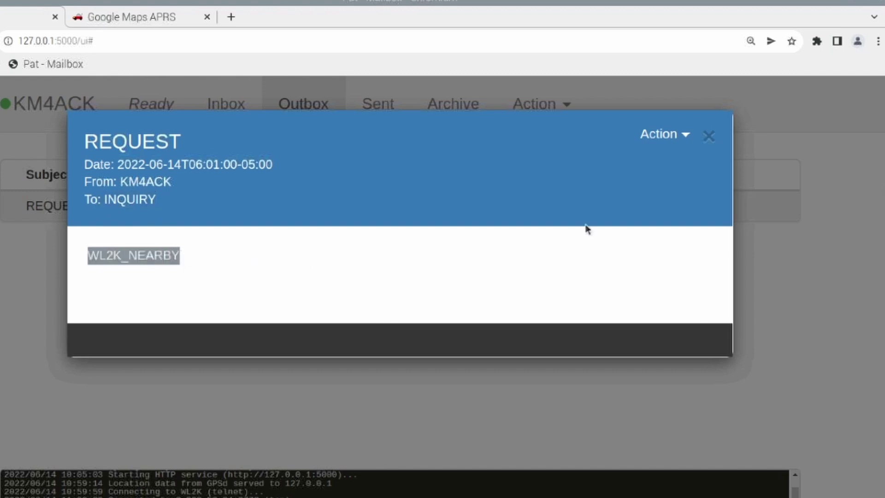
{"action": "left_click", "coordinate": [681, 137]}
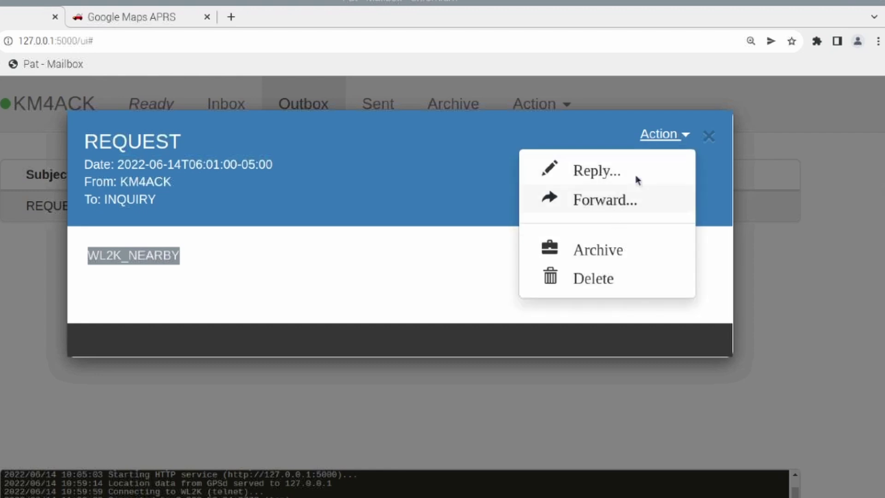
{"action": "left_click", "coordinate": [664, 136]}
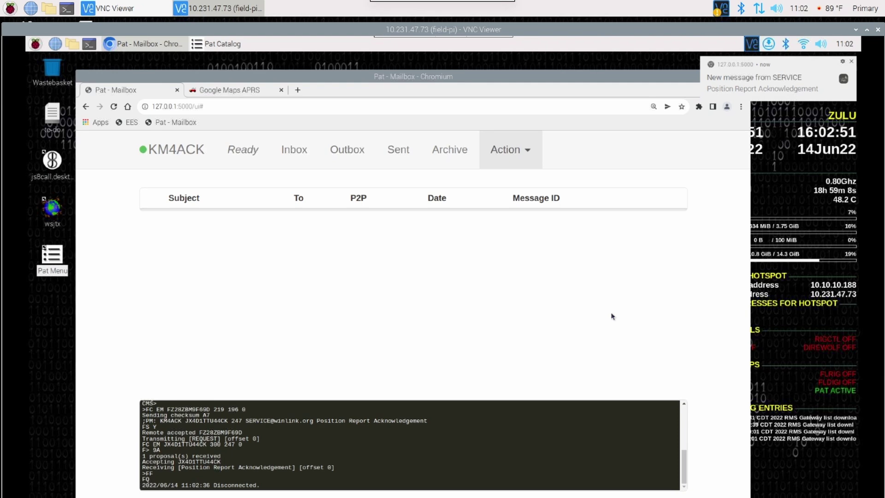
Step: Read the Position Report Acknowledgement in the Inbox, then delete it
{"action": "left_click", "coordinate": [291, 151]}
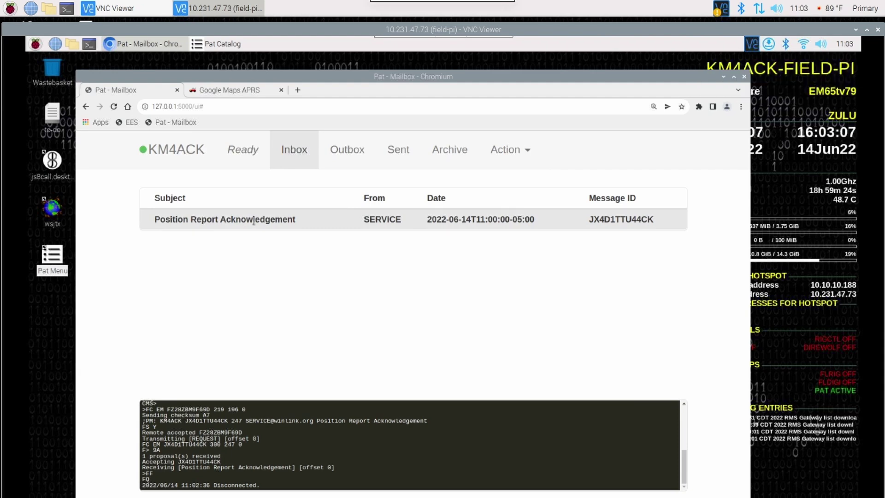
{"action": "left_click", "coordinate": [254, 221]}
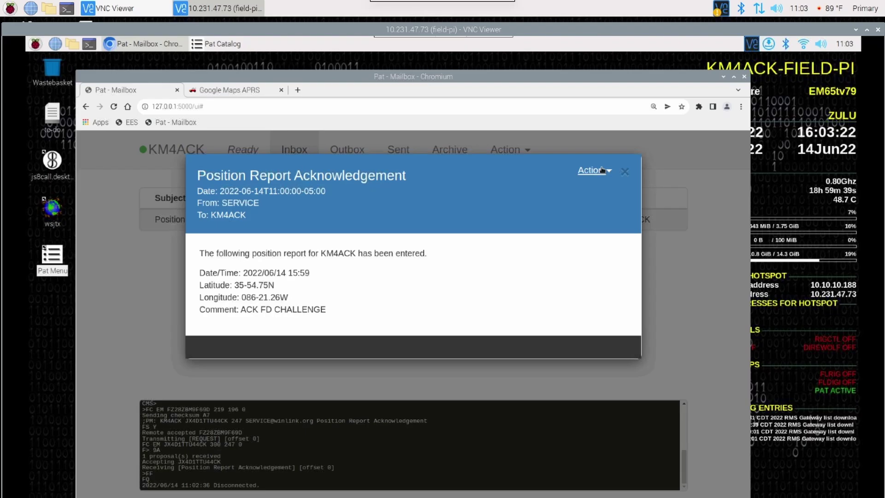
{"action": "left_click", "coordinate": [671, 135]}
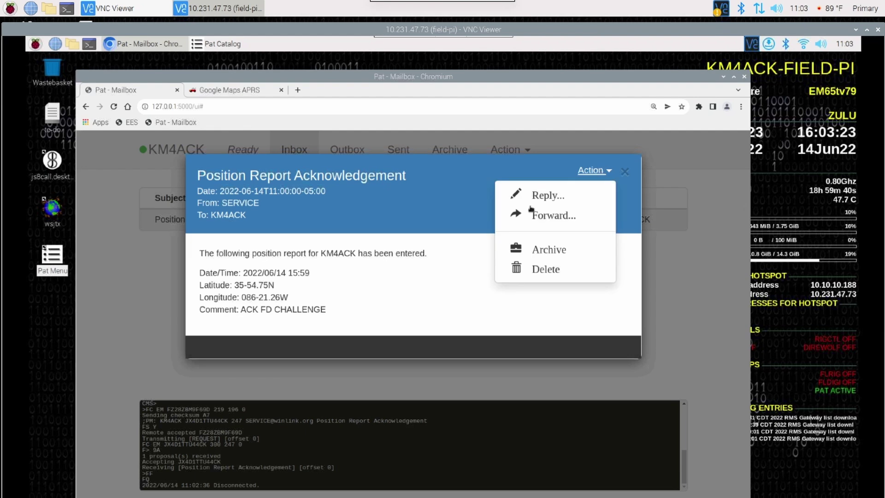
{"action": "left_click", "coordinate": [540, 270]}
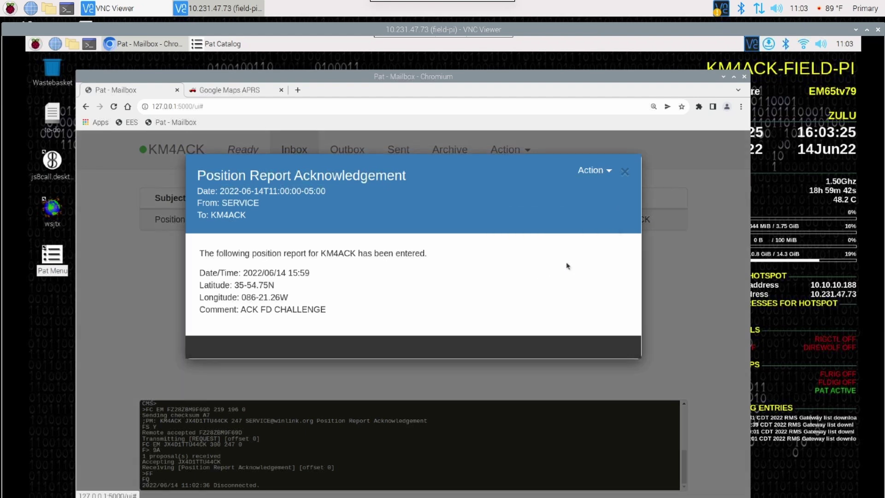
{"action": "left_click", "coordinate": [603, 256]}
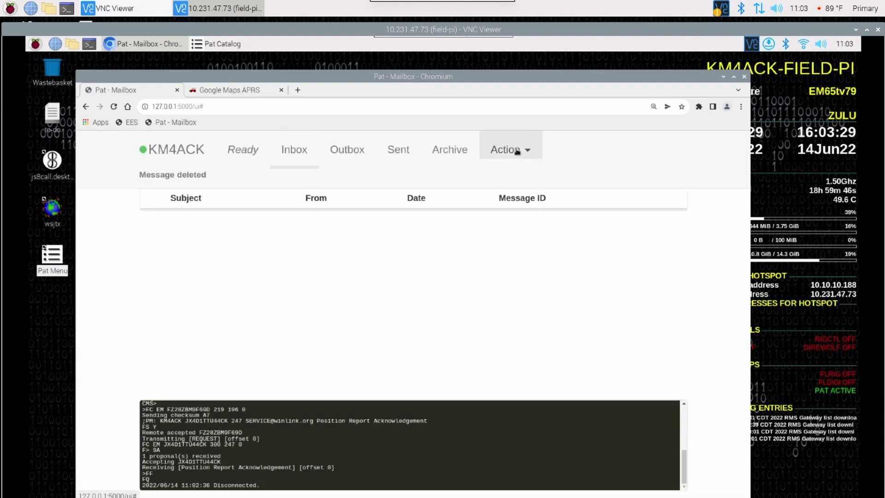
{"action": "left_click", "coordinate": [516, 150]}
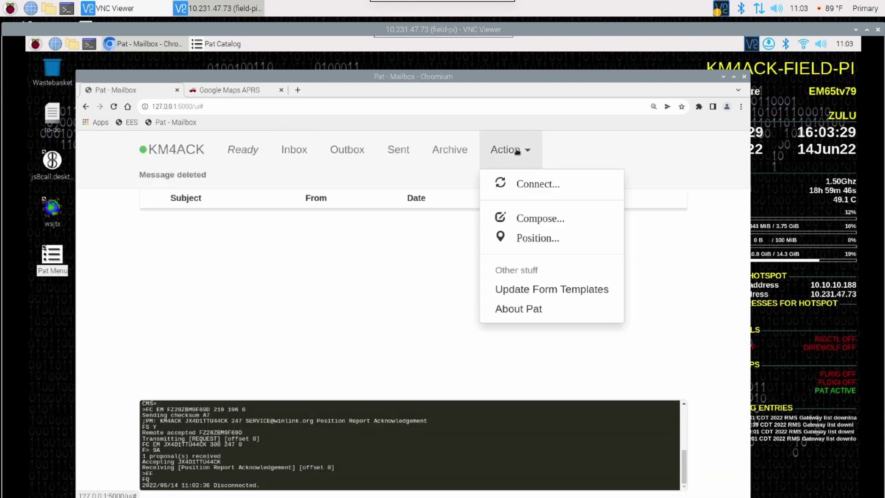
Step: Connect to Winlink to receive the WL2K_NEARBY reply and scroll through its station list
{"action": "left_click", "coordinate": [519, 183]}
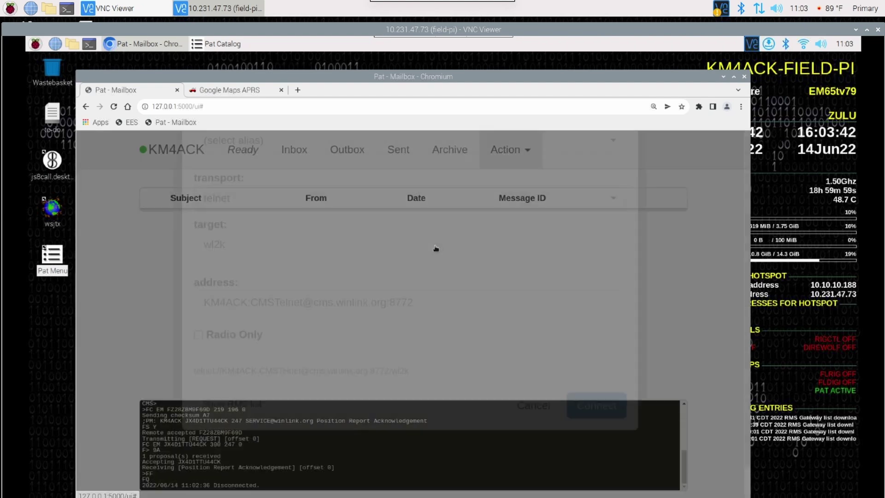
{"action": "left_click", "coordinate": [595, 452]}
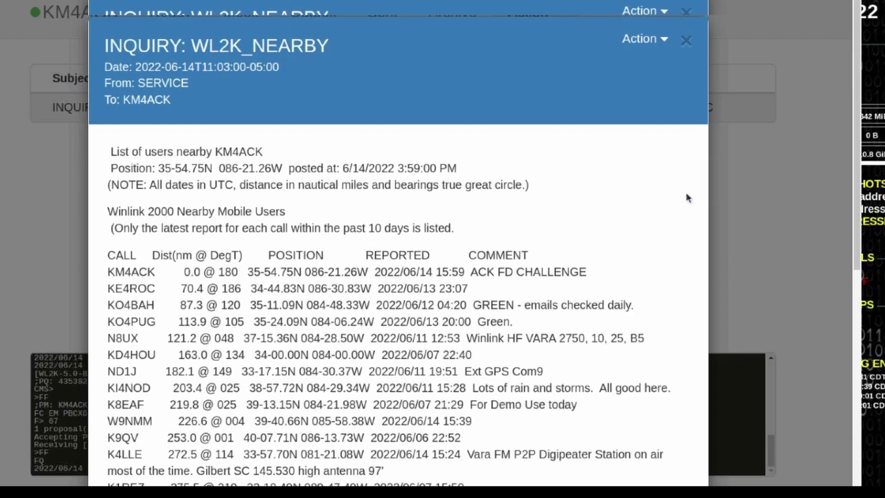
{"action": "scroll", "coordinate": [686, 194], "scroll_direction": "down", "scroll_amount": 2}
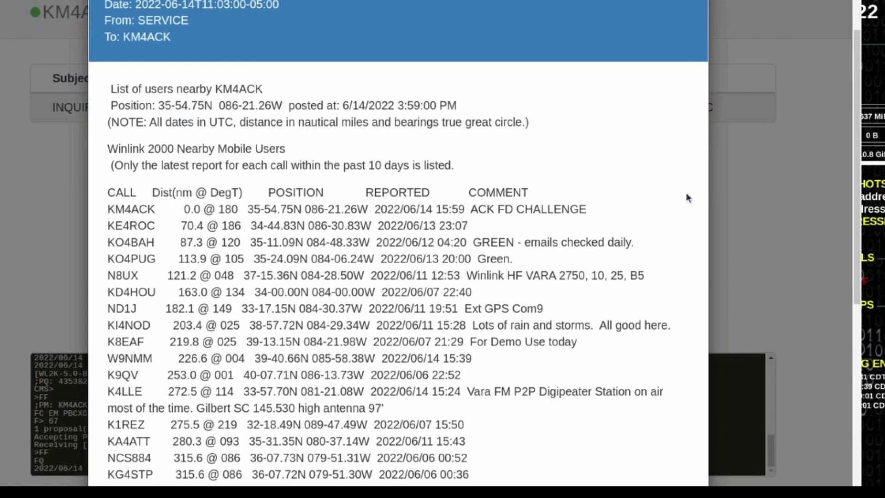
{"action": "scroll", "coordinate": [686, 194], "scroll_direction": "down", "scroll_amount": 1}
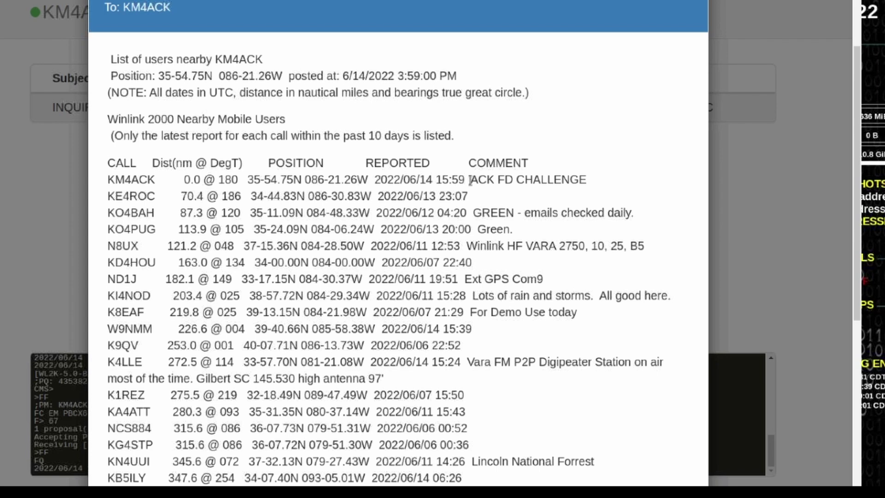
{"action": "left_click_drag", "start_coordinate": [471, 180], "coordinate": [586, 178]}
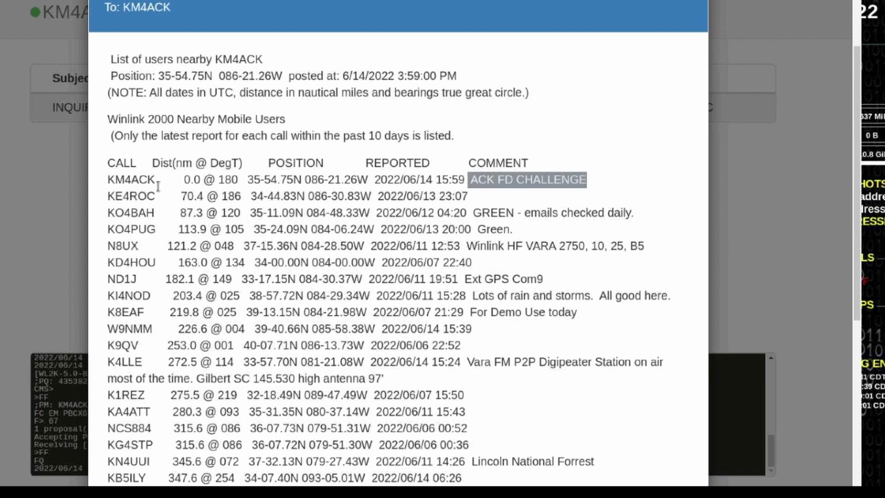
{"action": "left_click", "coordinate": [188, 179]}
{"action": "double_click", "coordinate": [188, 179]}
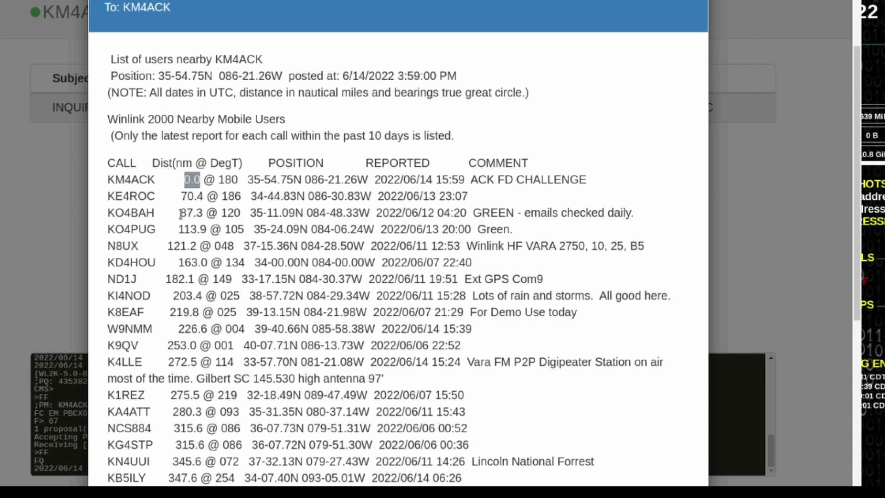
{"action": "left_click_drag", "start_coordinate": [154, 212], "coordinate": [110, 213]}
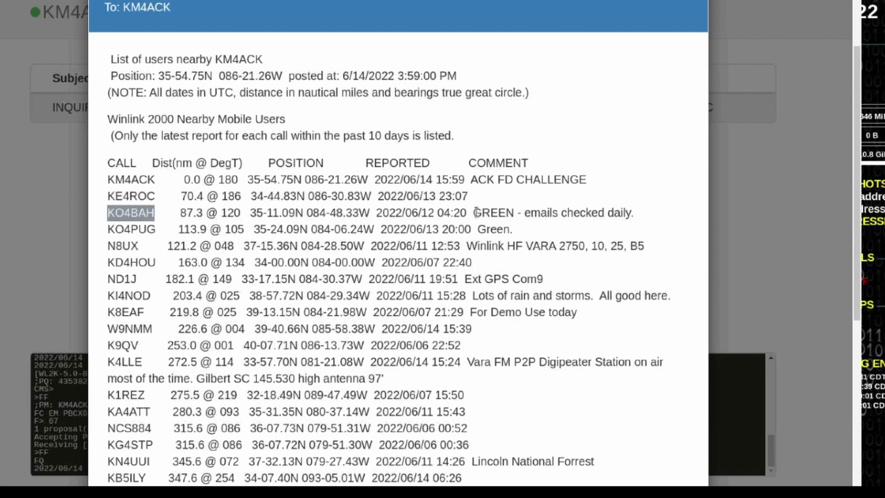
{"action": "left_click_drag", "start_coordinate": [477, 213], "coordinate": [641, 220]}
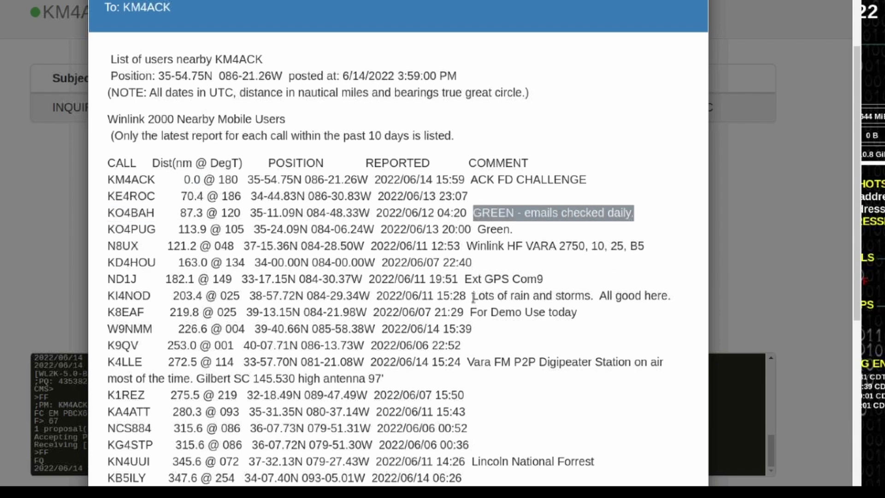
{"action": "left_click_drag", "start_coordinate": [473, 298], "coordinate": [677, 303]}
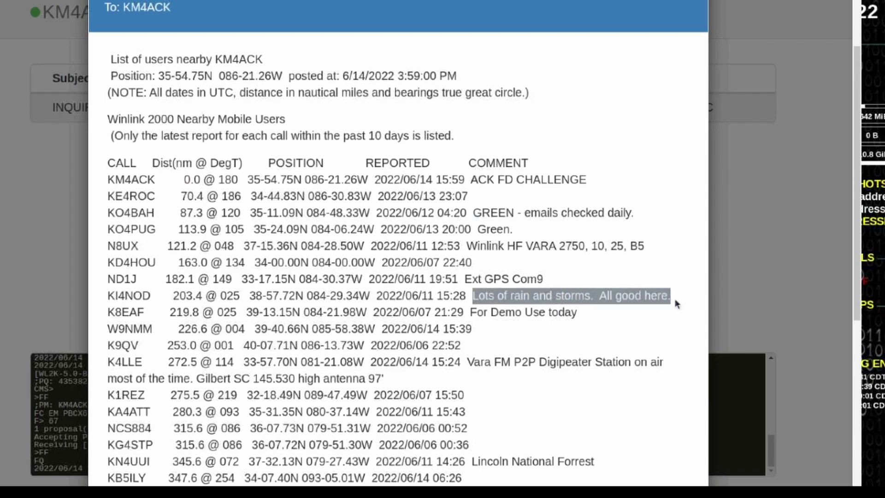